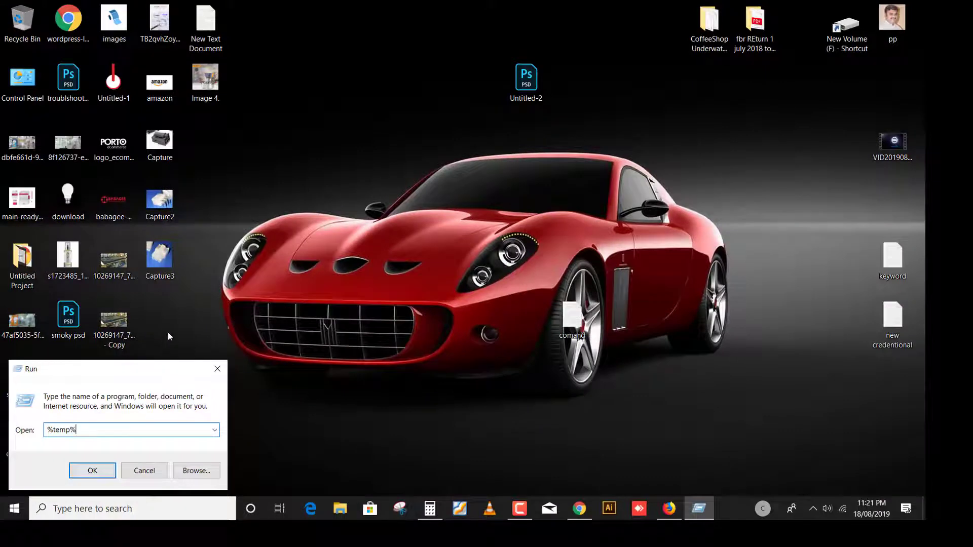
Open the %temp% folder through the Run dialog, delete all its contents while skipping every item in use, and close the folder.
click(91, 471)
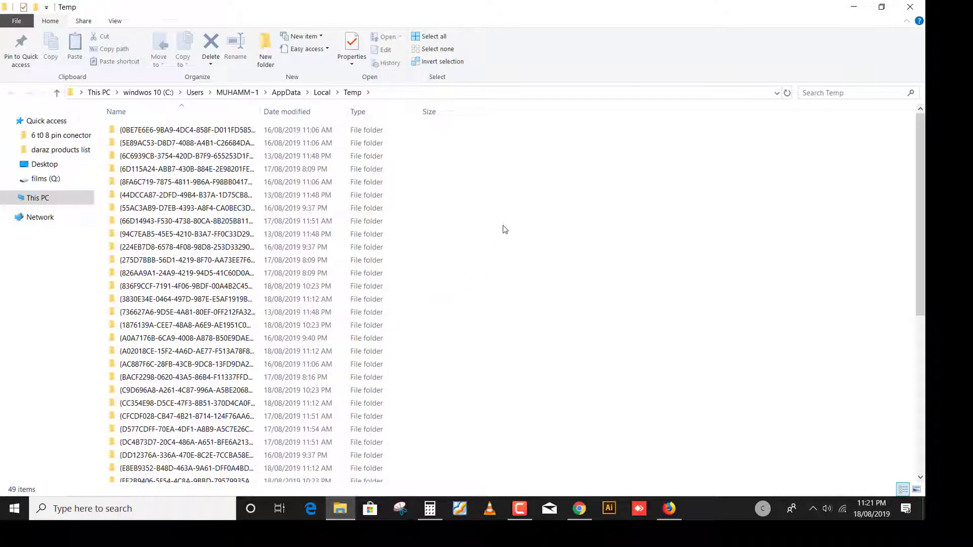
key(ctrl+a)
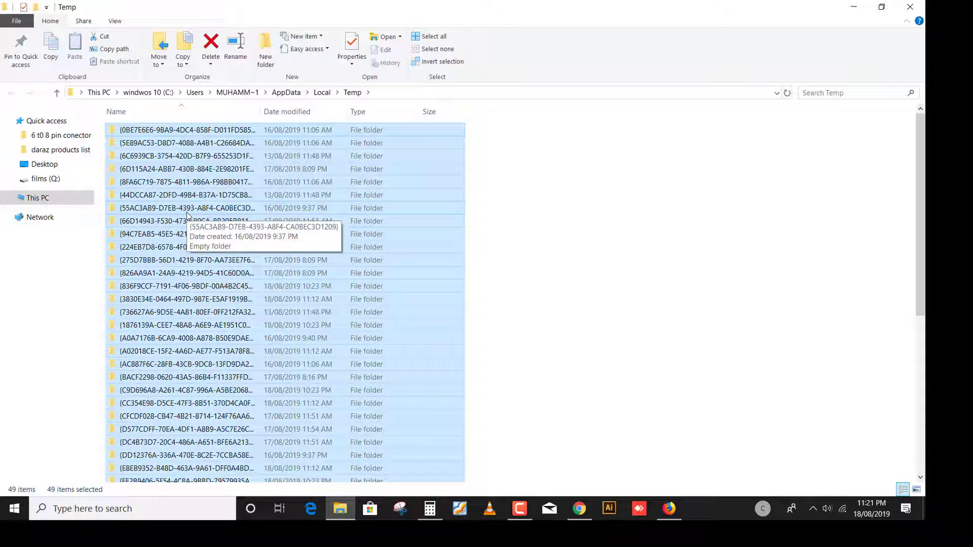
right_click(186, 213)
click(218, 450)
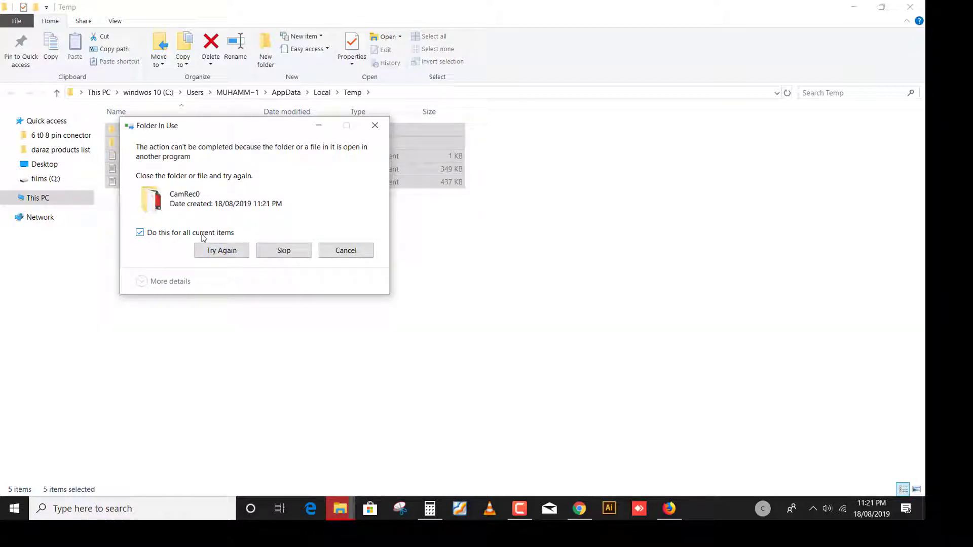
click(281, 249)
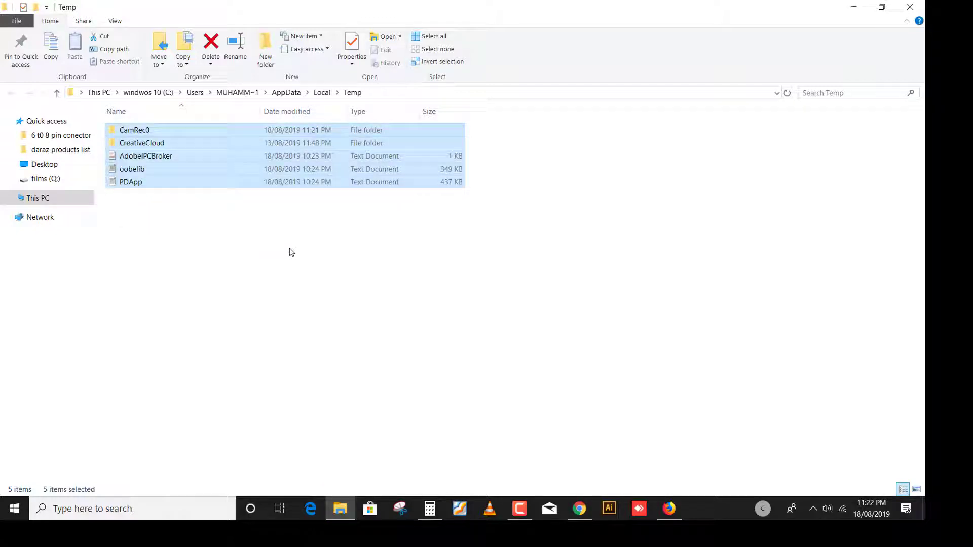
click(261, 232)
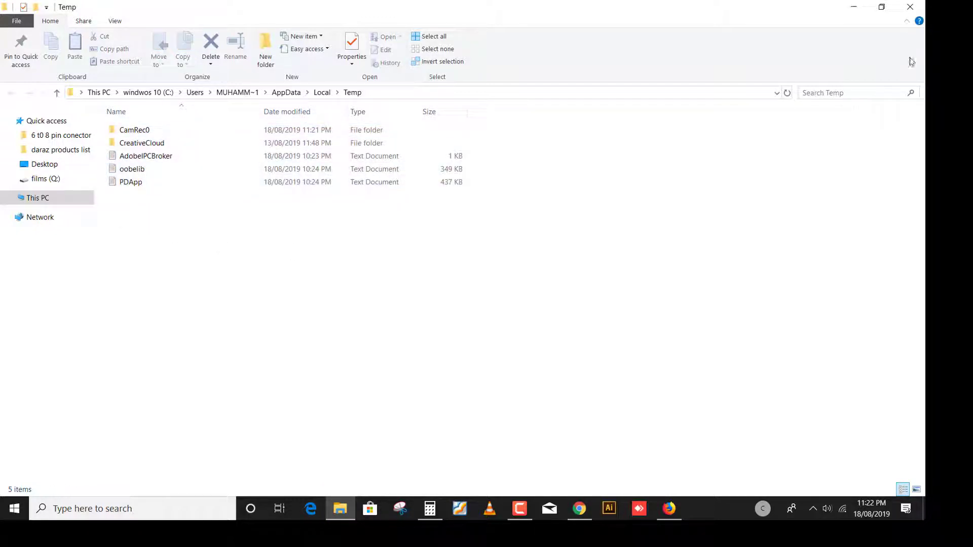
click(910, 7)
Open the Windows Temp folder by running temp from the Run dialog, and grant permanent access to the folder.
click(165, 509)
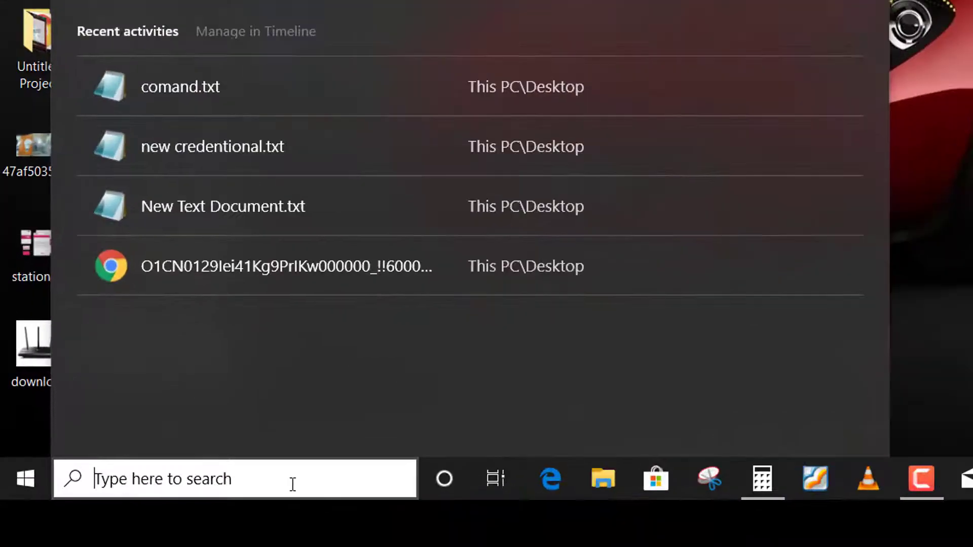
text(run)
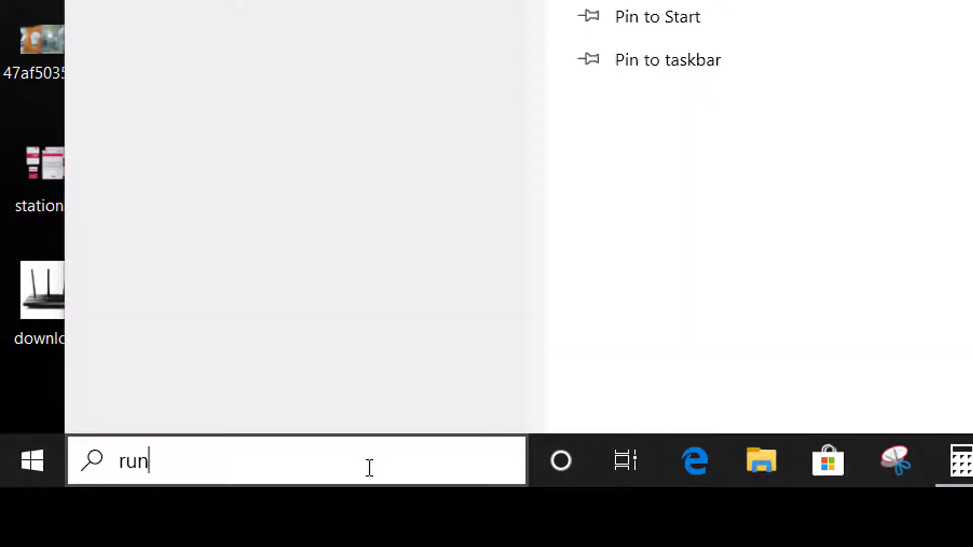
key(Return)
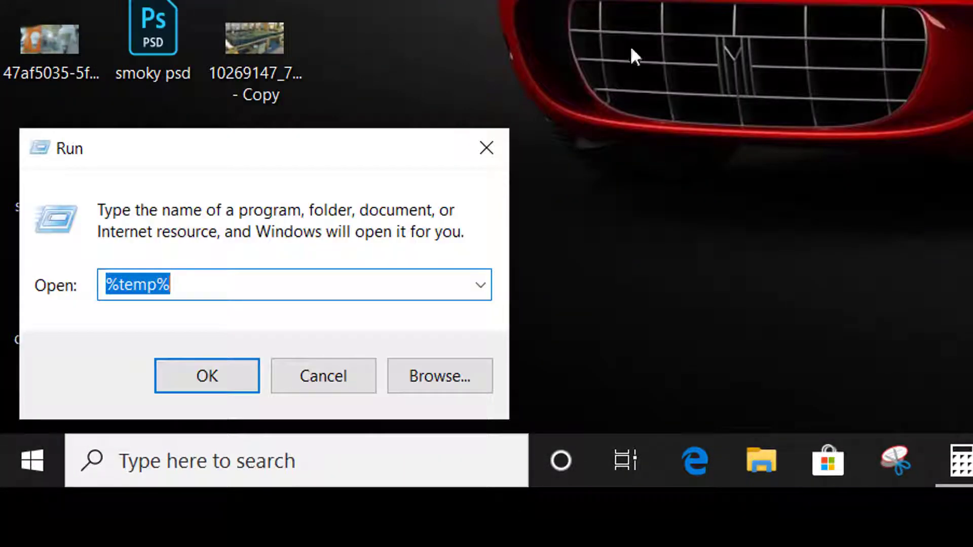
text(twem)
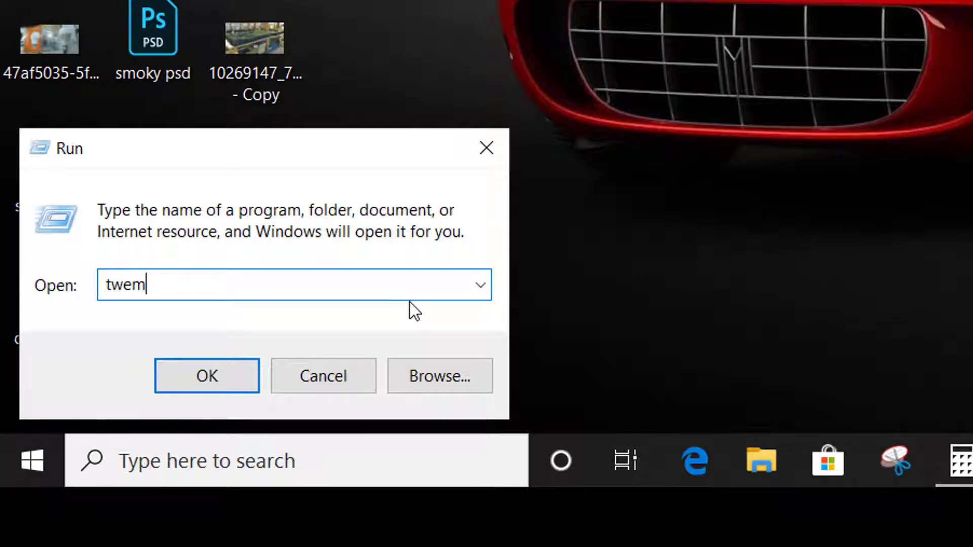
key(BackSpace)
key(BackSpace)
click(190, 369)
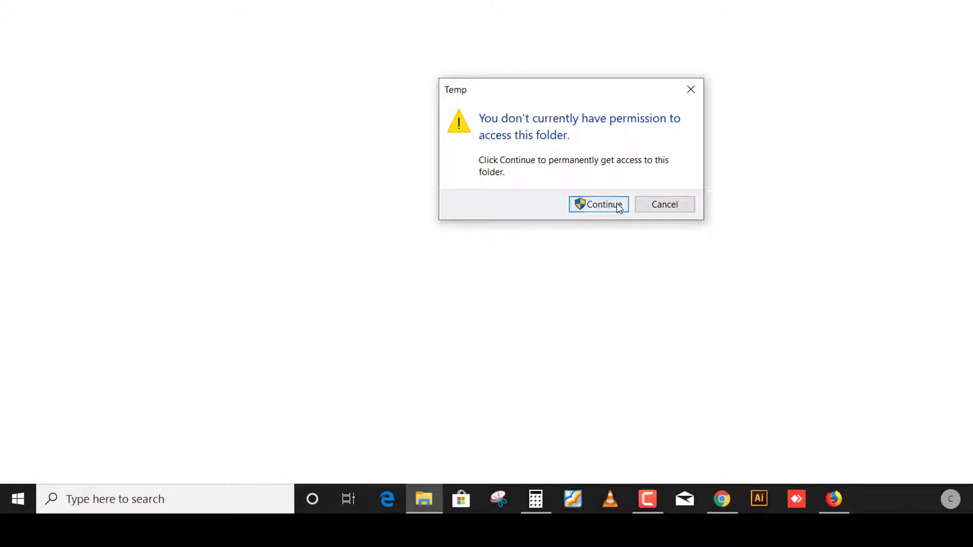
click(617, 206)
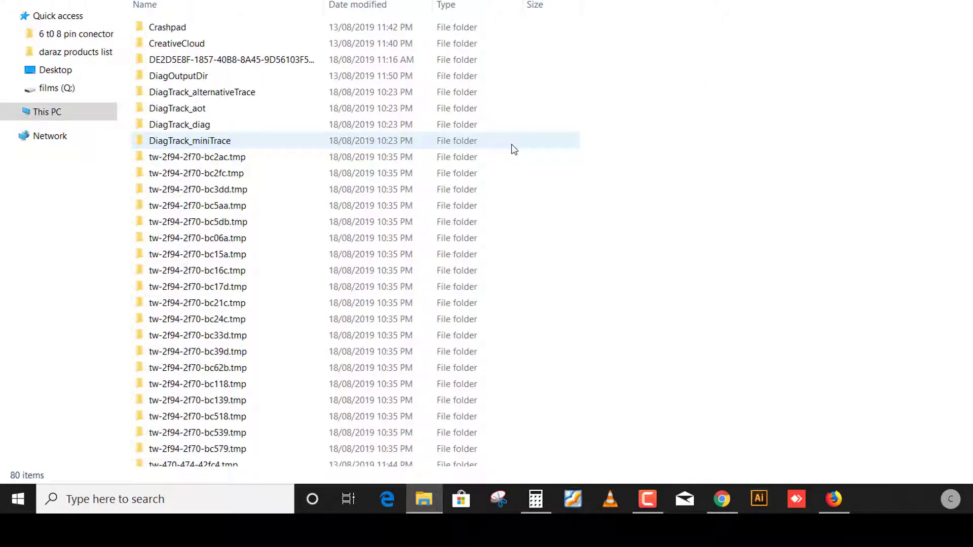
Permanently delete all items in the Windows Temp folder, skipping the files that are in use.
key(ctrl+a)
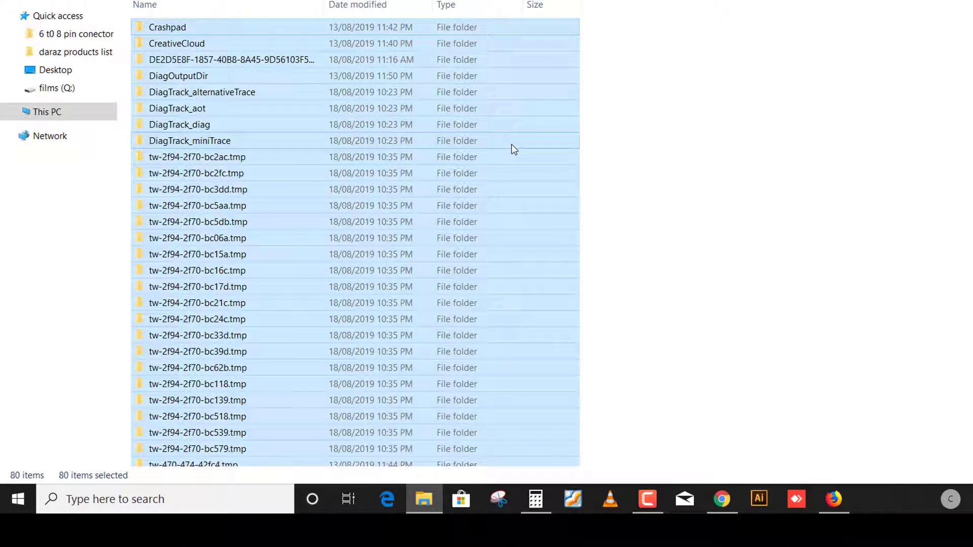
key(shift+Delete)
click(626, 202)
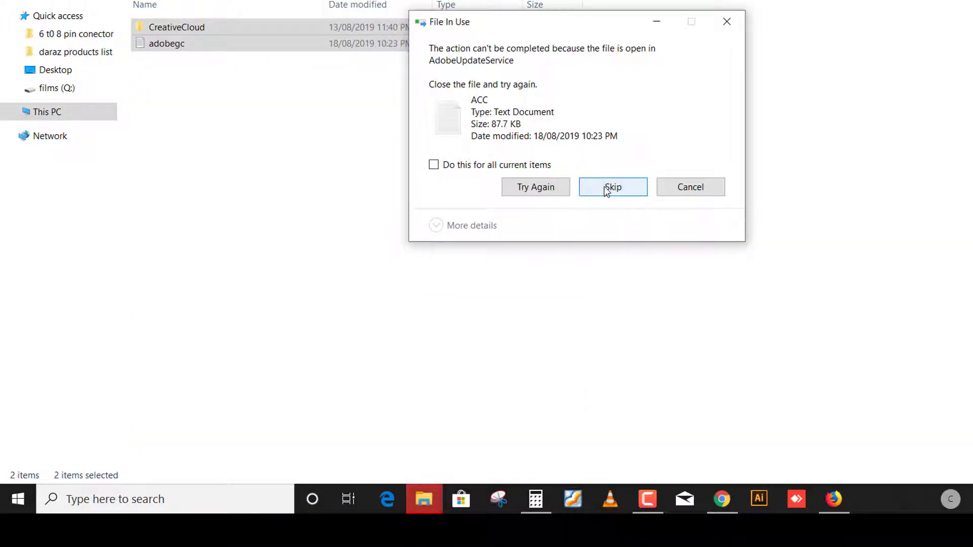
click(606, 189)
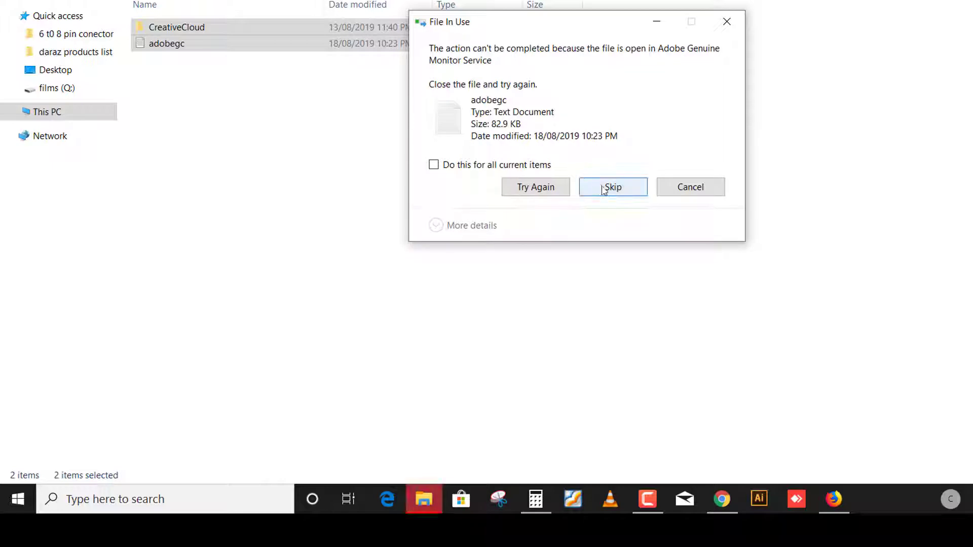
click(604, 189)
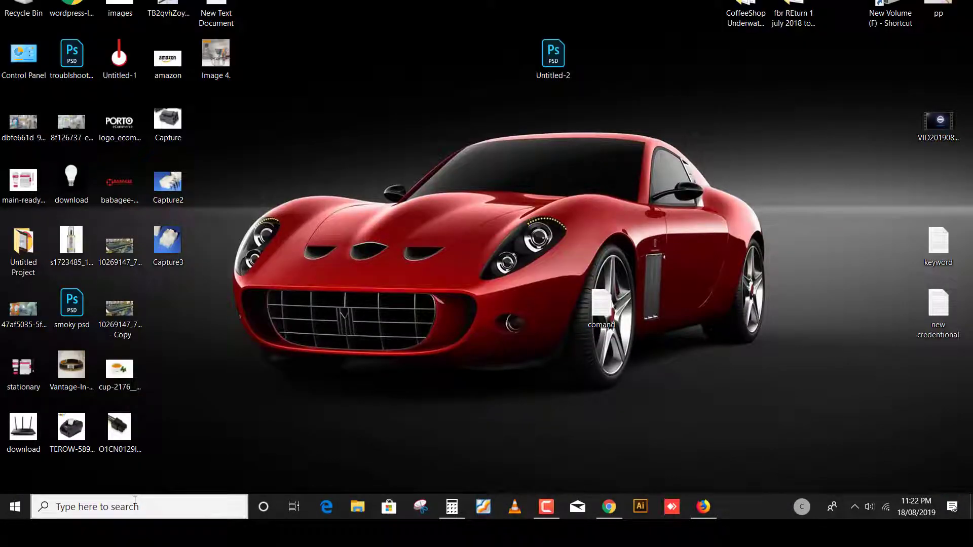
Open the Windows Prefetch folder by running prefetch from the Run dialog, and grant permanent access to the folder.
click(147, 499)
text(run)
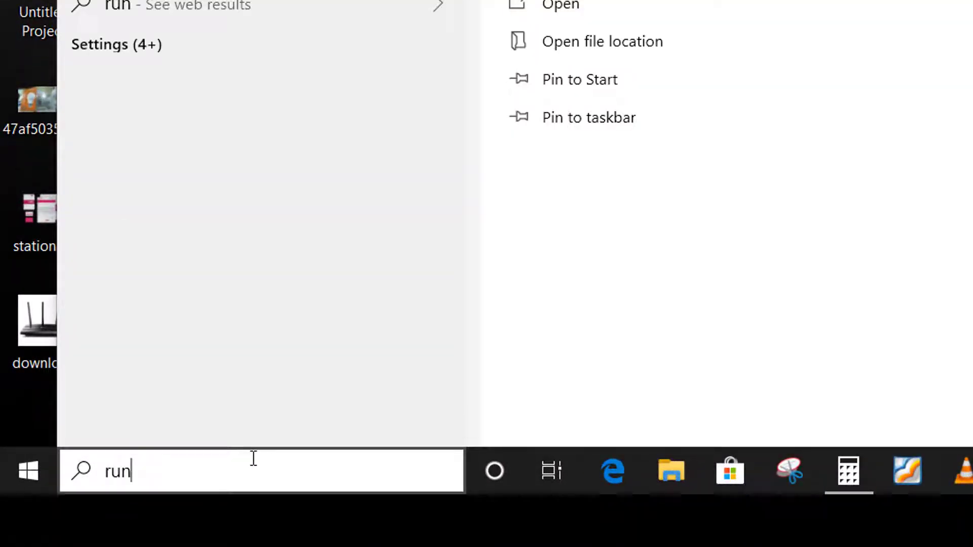
key(Return)
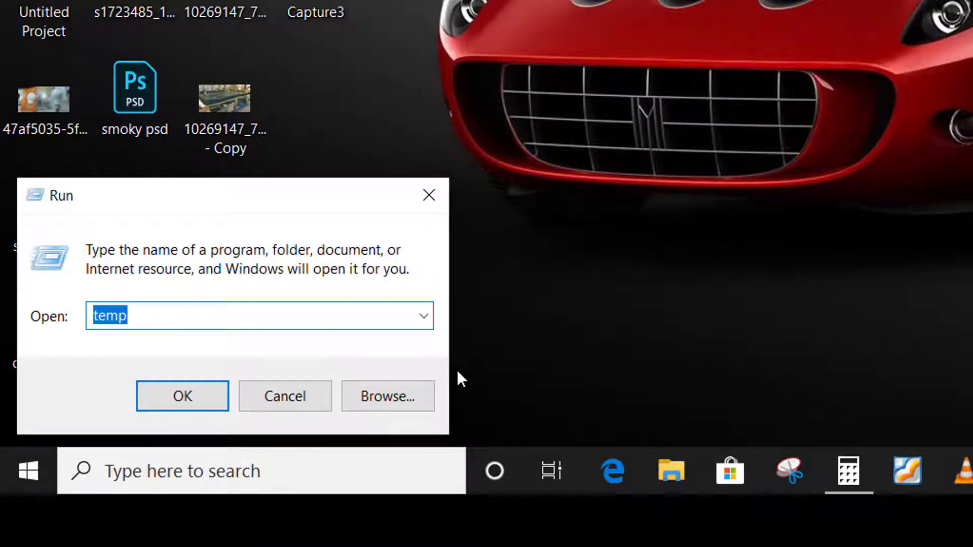
text(prefetch)
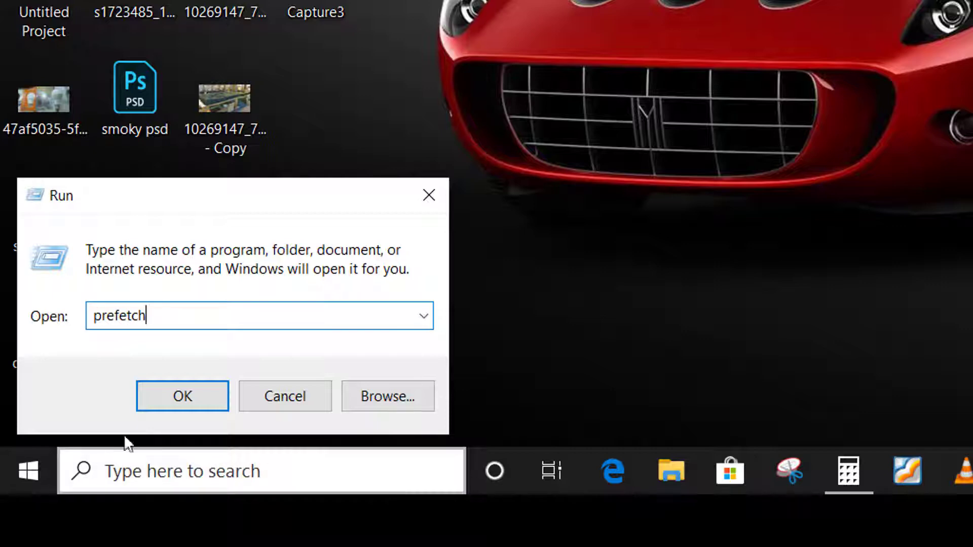
click(198, 403)
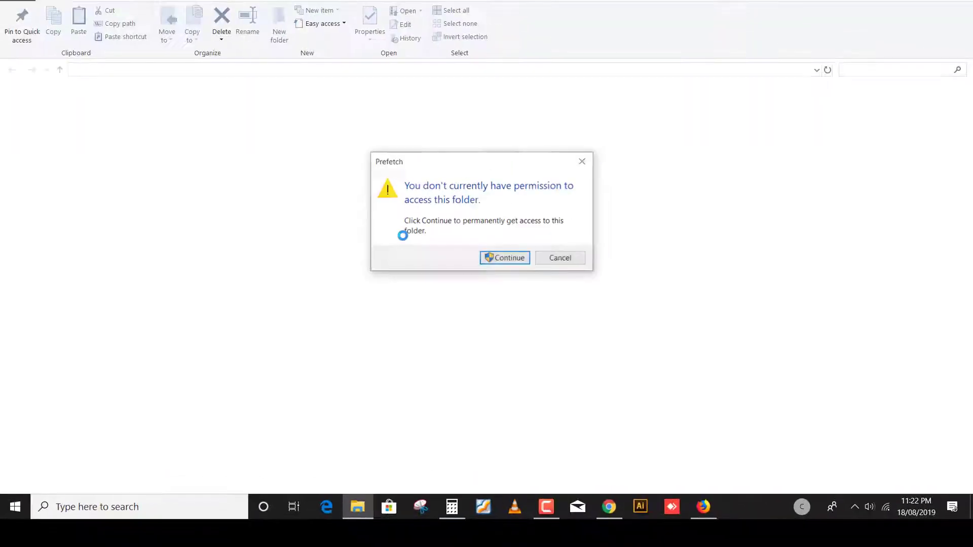
click(504, 259)
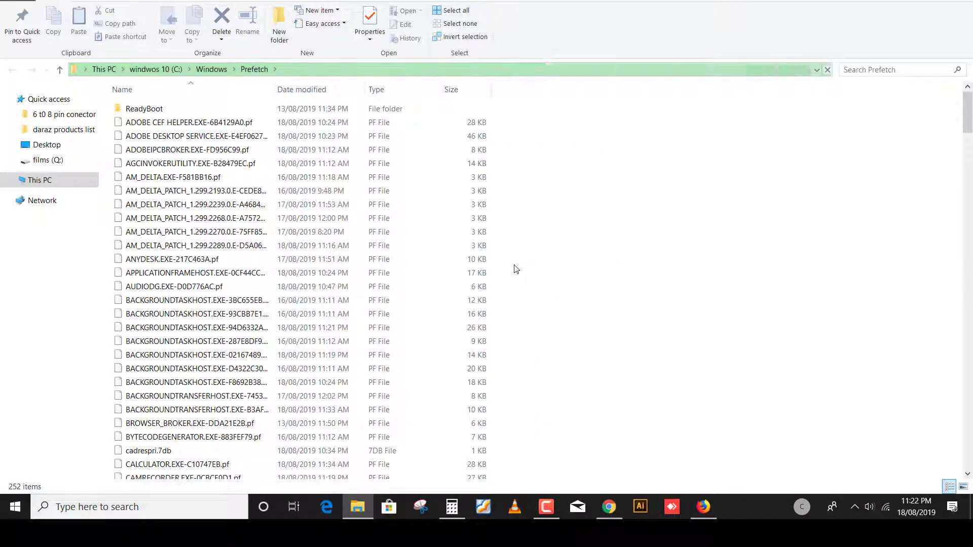
Permanently delete all items in the Prefetch folder, skip the file in use, and close the folder.
key(ctrl+a)
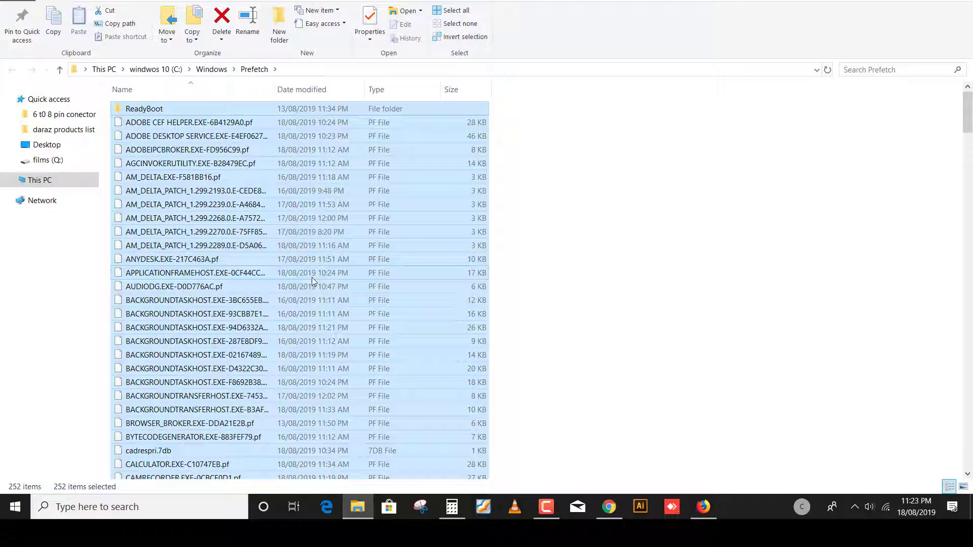
key(shift+Delete)
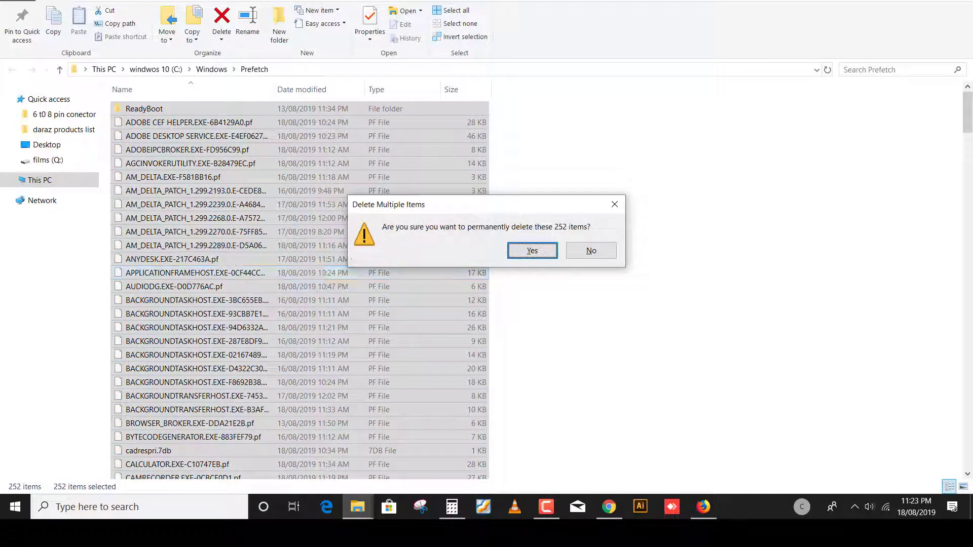
click(527, 251)
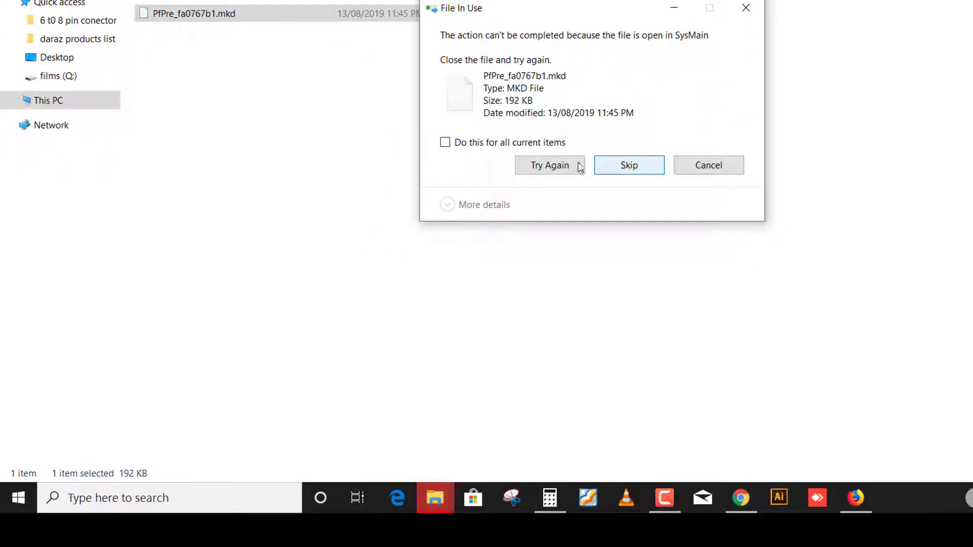
click(626, 165)
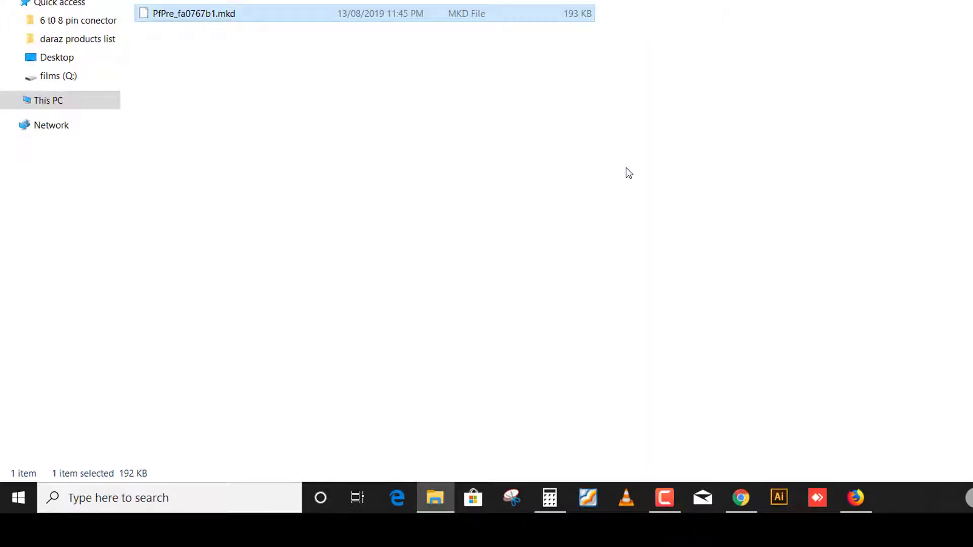
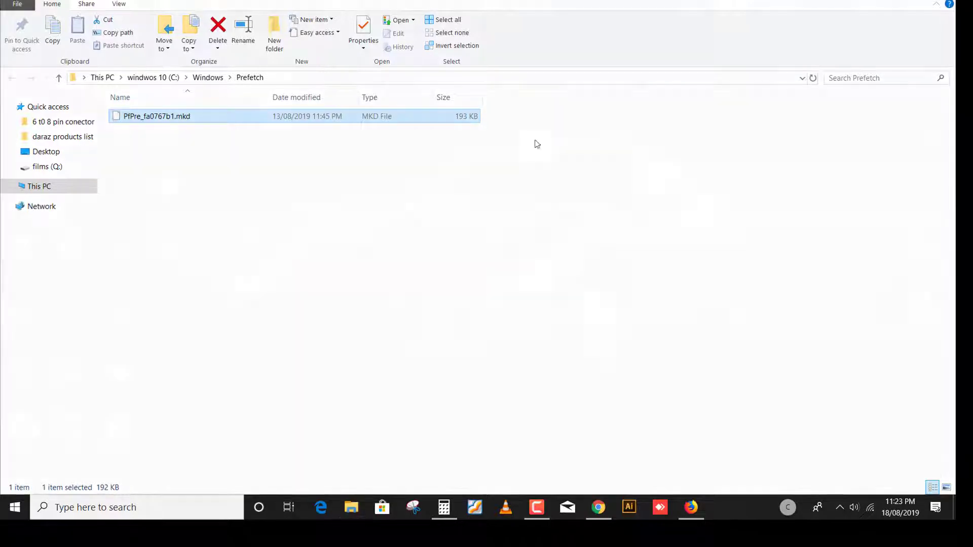
key(alt+F4)
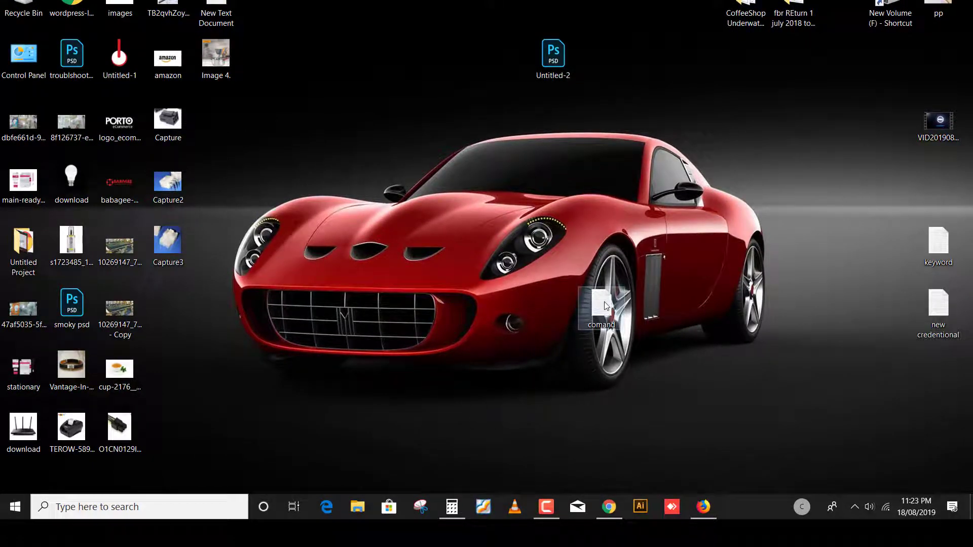
Check the command list in the comand text file on the desktop, and open the Recent folder by running recent.
double_click(604, 304)
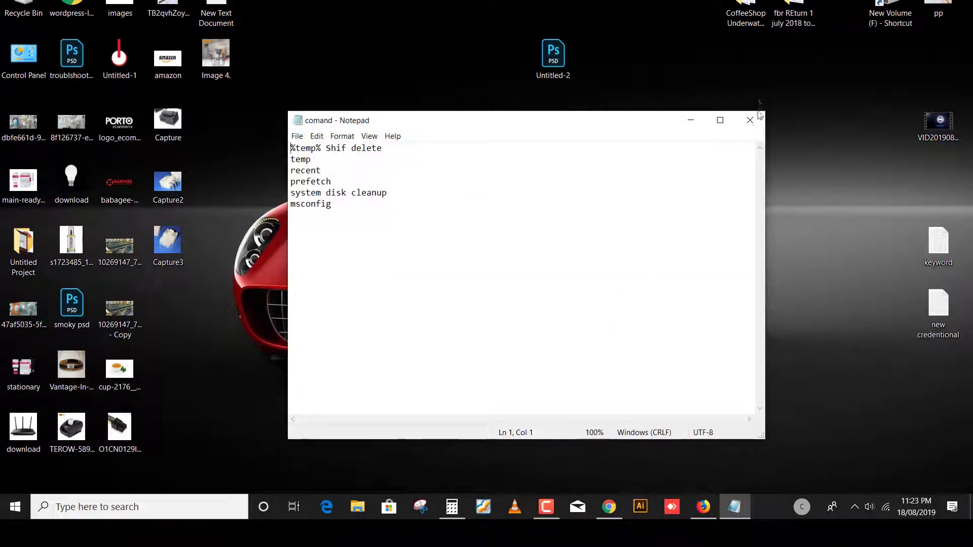
click(760, 116)
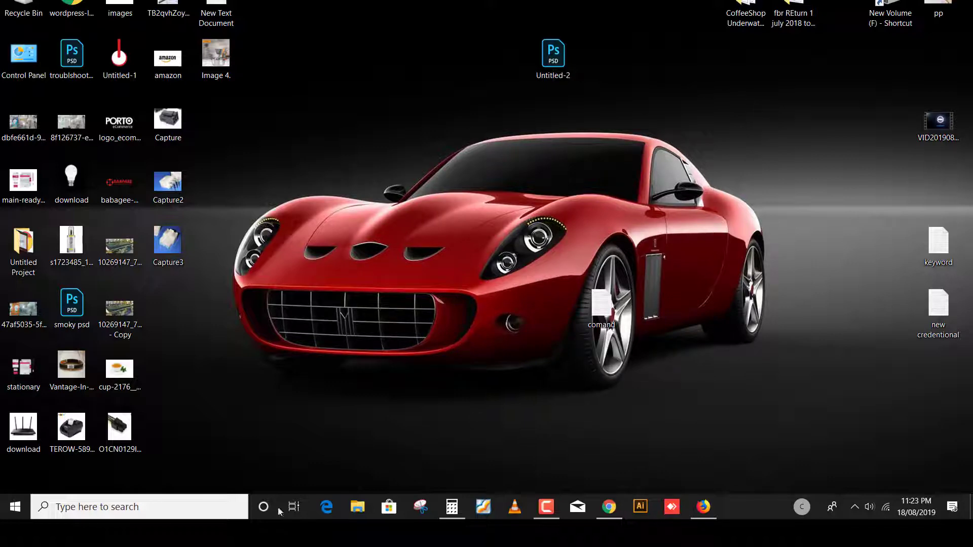
click(213, 507)
text(run)
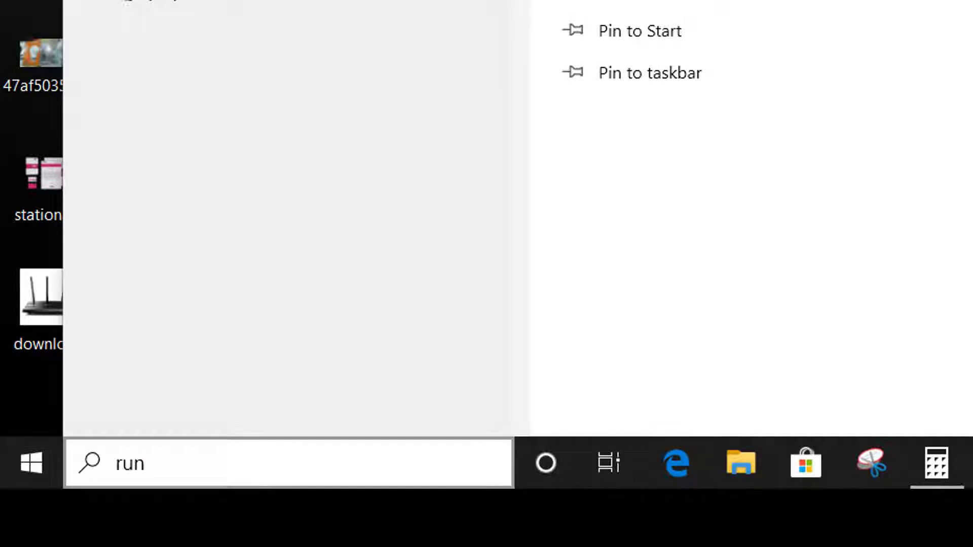
key(Return)
text(recent)
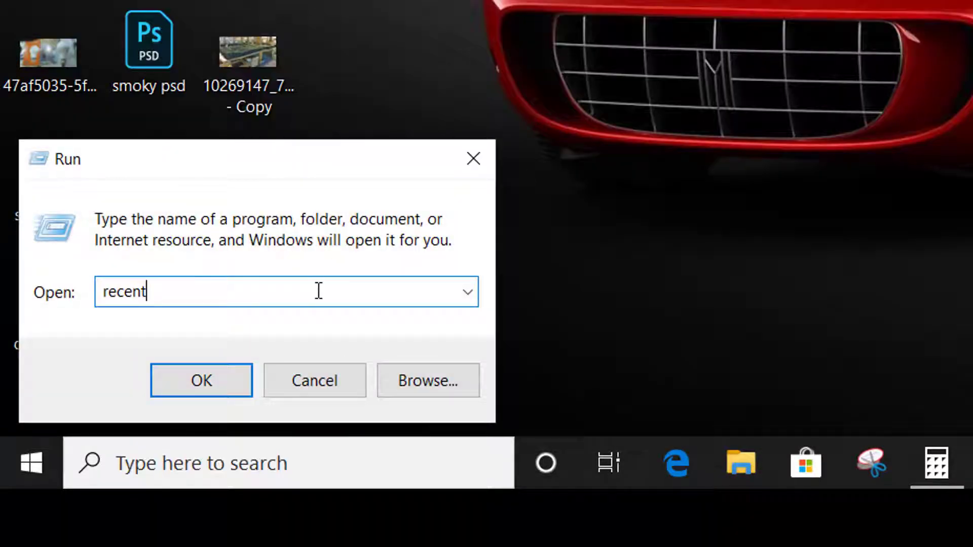
click(180, 384)
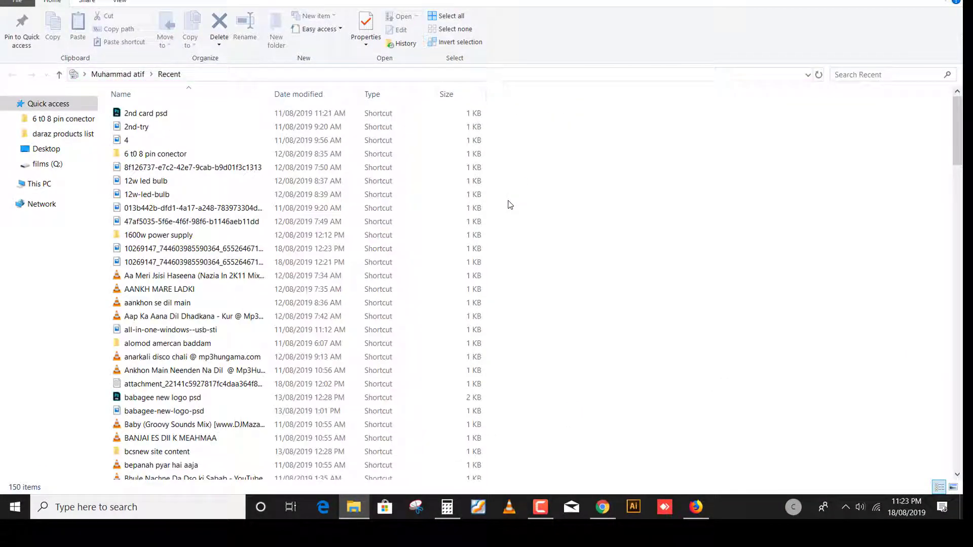
Delete all shortcuts in the Recent folder and return to the desktop.
key(ctrl+a)
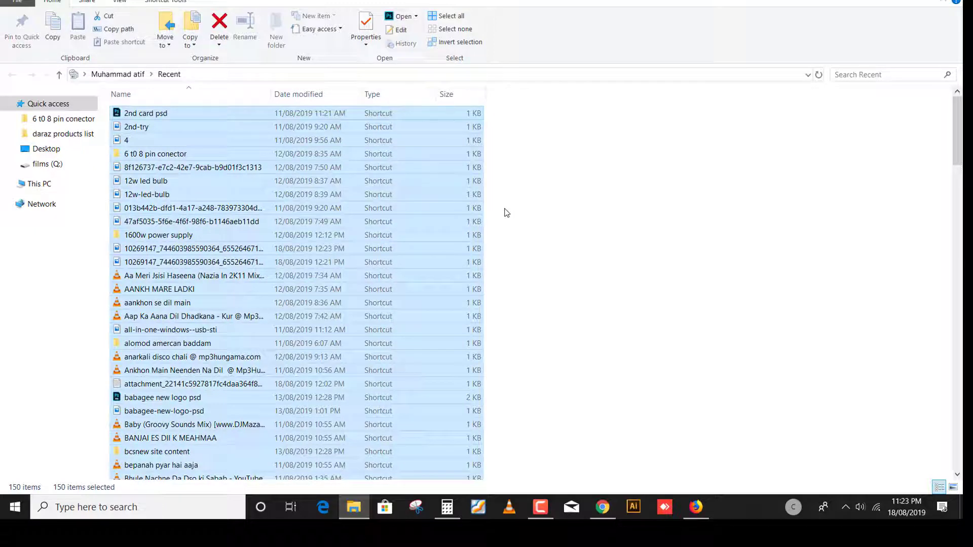
key(Delete)
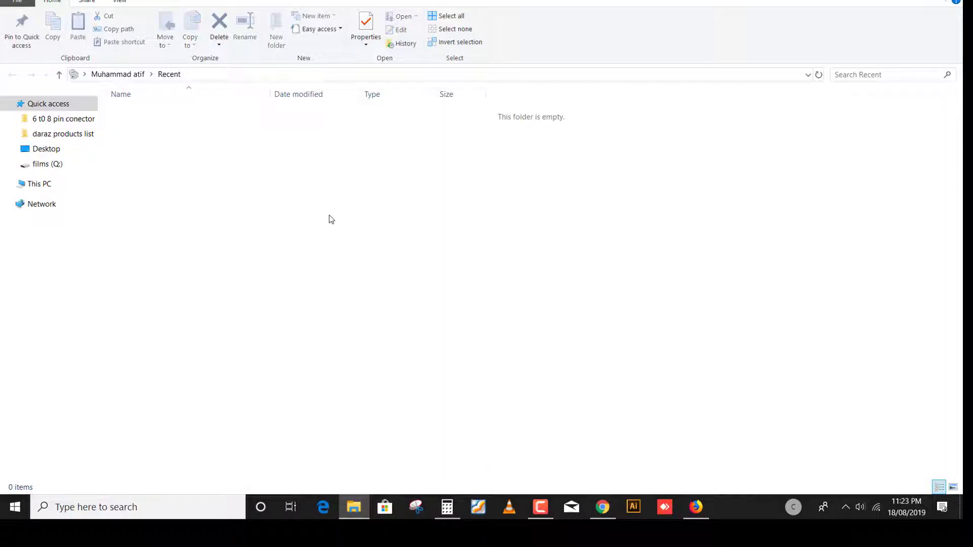
key(super+d)
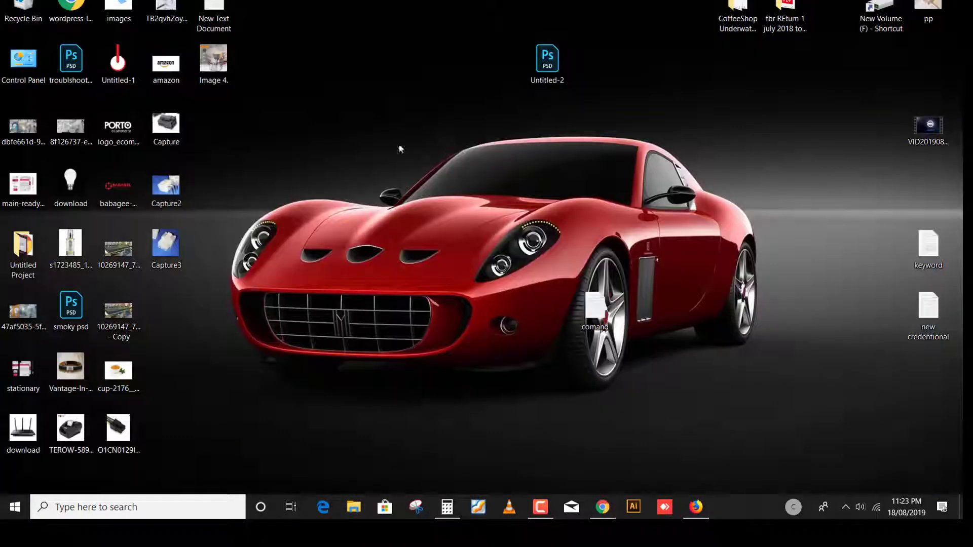
Refresh the desktop twice.
right_click(356, 112)
click(388, 149)
right_click(331, 86)
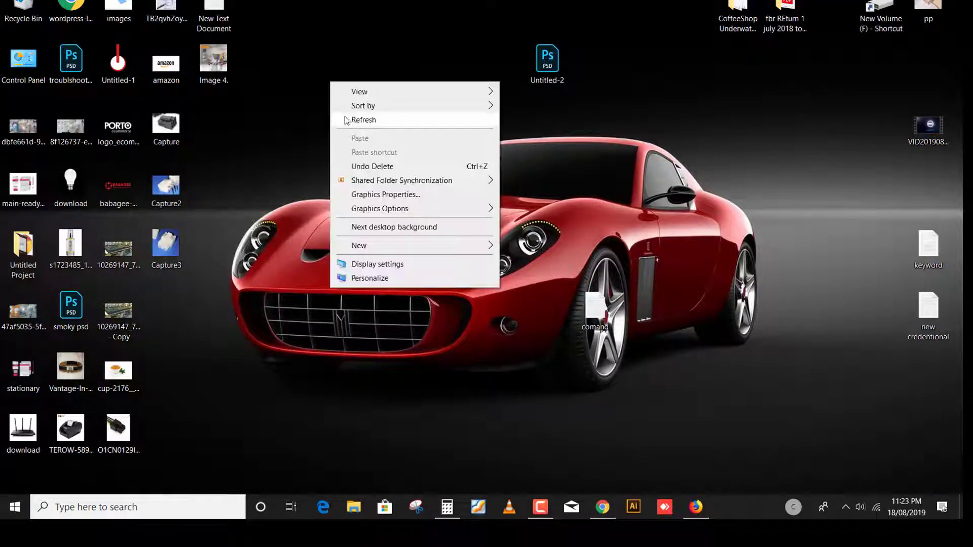
click(365, 120)
Go to This PC through the New Volume (F) desktop shortcut and open the properties of the windwos 10 (C:) drive.
double_click(882, 15)
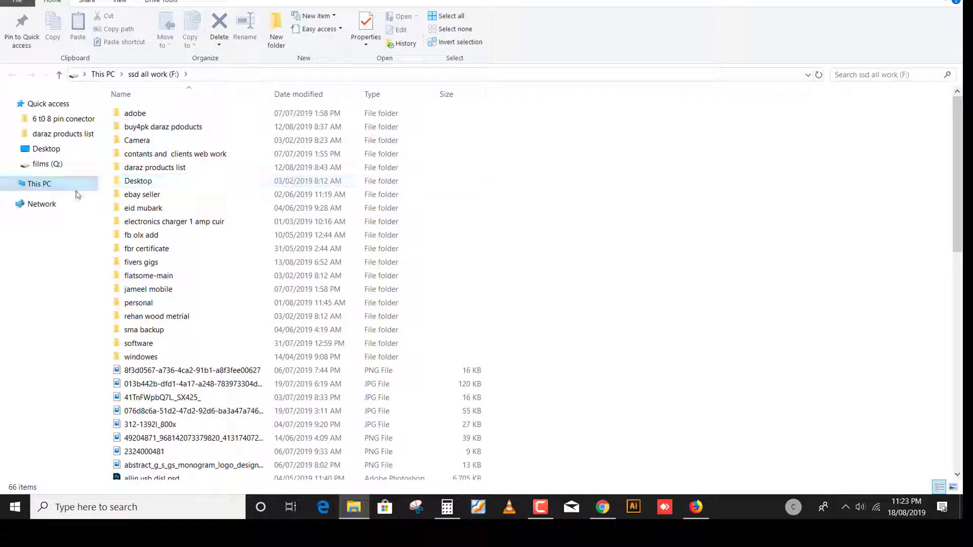
click(48, 185)
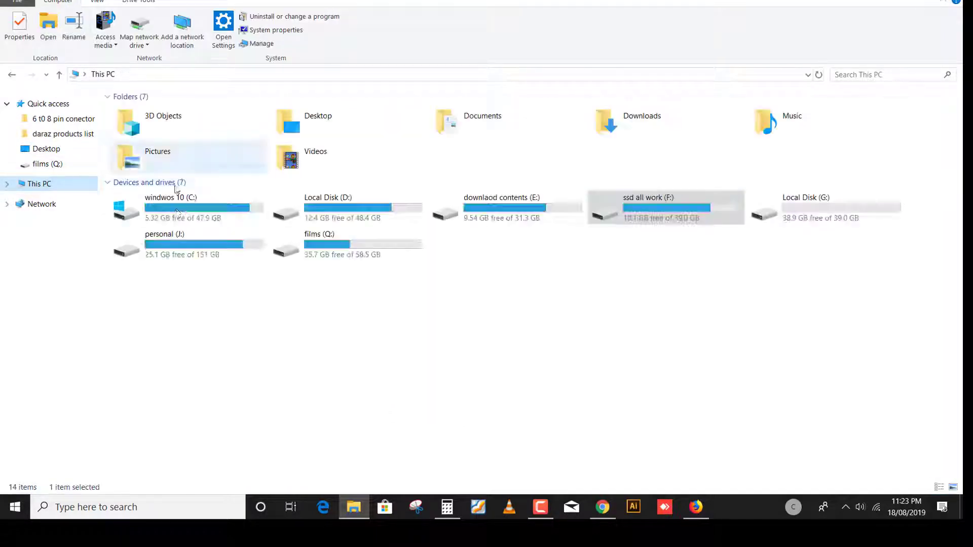
click(172, 198)
right_click(172, 195)
click(218, 484)
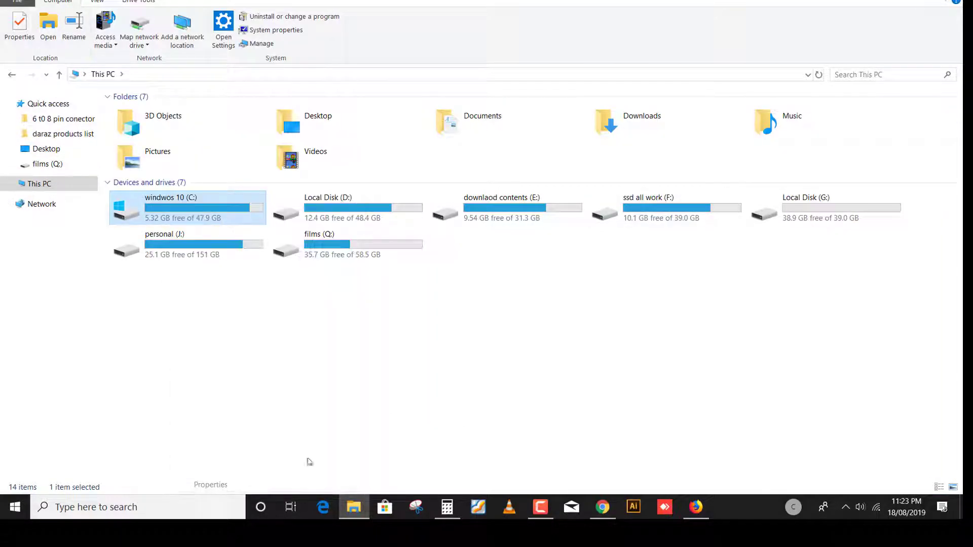
drag(470, 43, 661, 0)
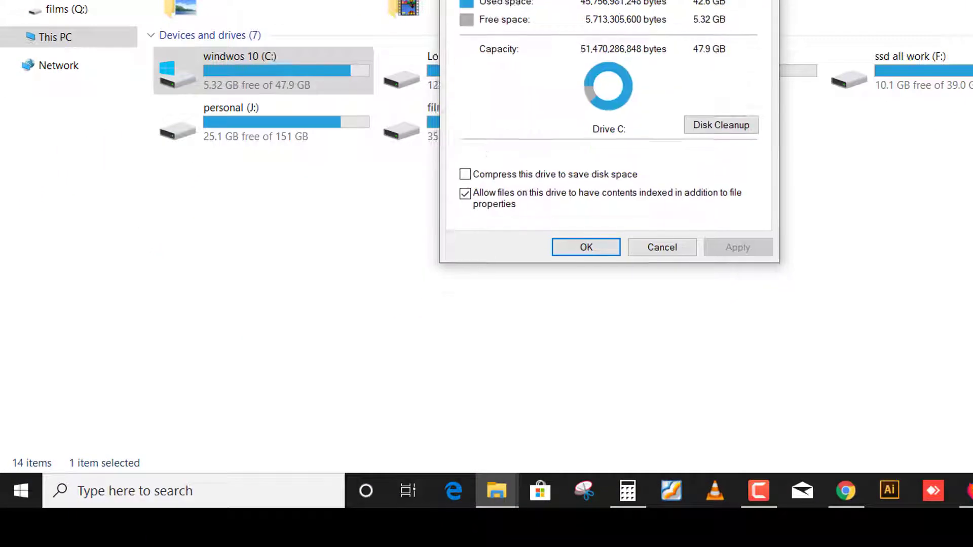
Run Disk Cleanup on drive C: with every listed file type ticked, and permanently delete the files.
click(743, 128)
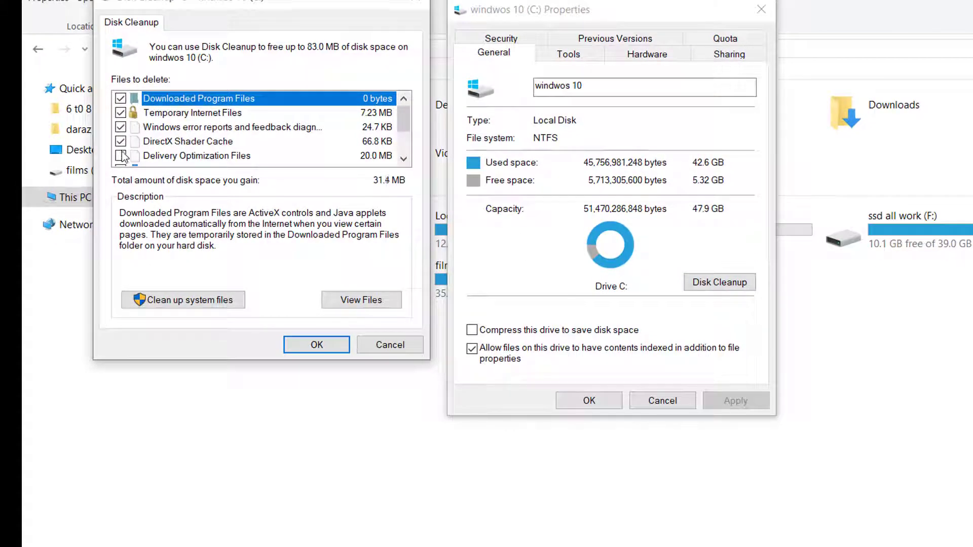
drag(408, 128, 404, 141)
click(120, 127)
click(121, 155)
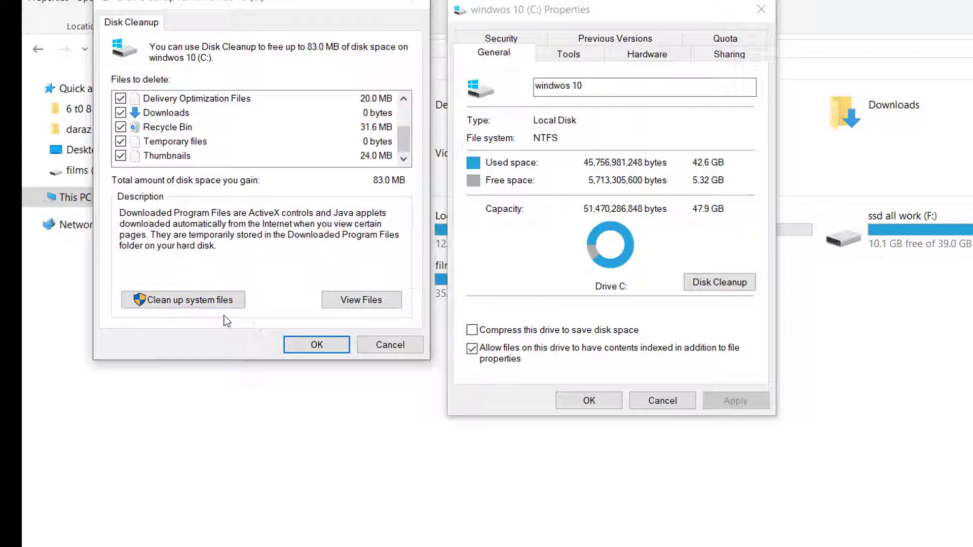
click(318, 345)
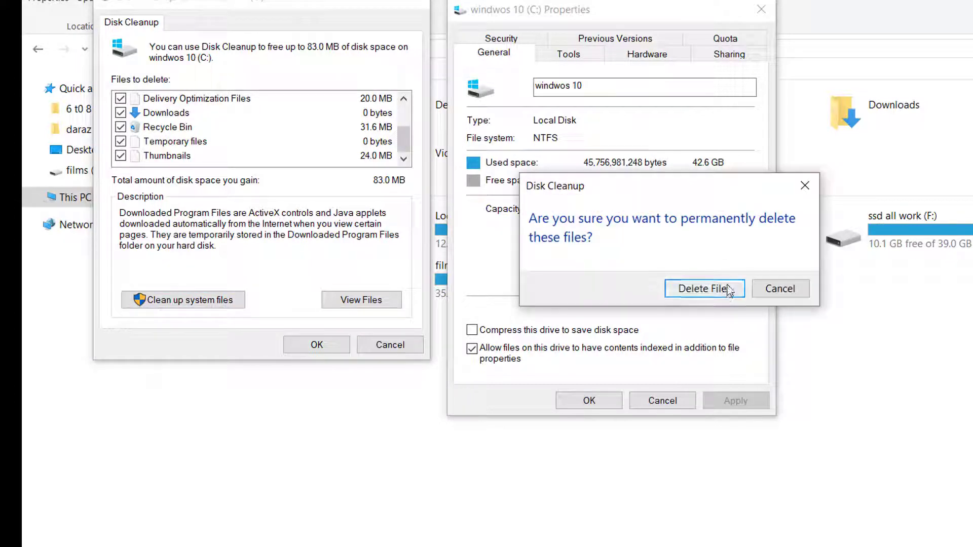
click(704, 290)
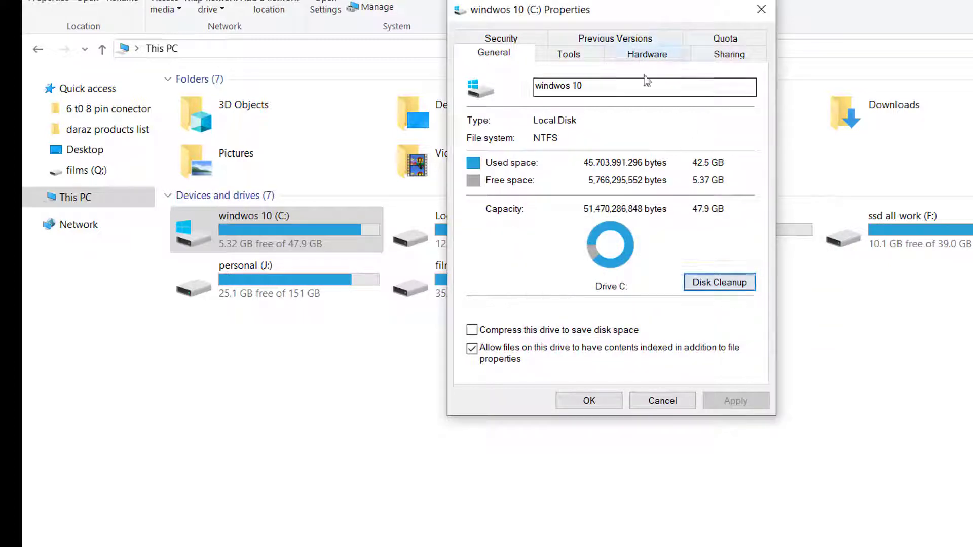
Look through the sharing, hardware and tools options in the drive C: properties, and close the dialog.
click(732, 56)
click(647, 54)
click(568, 54)
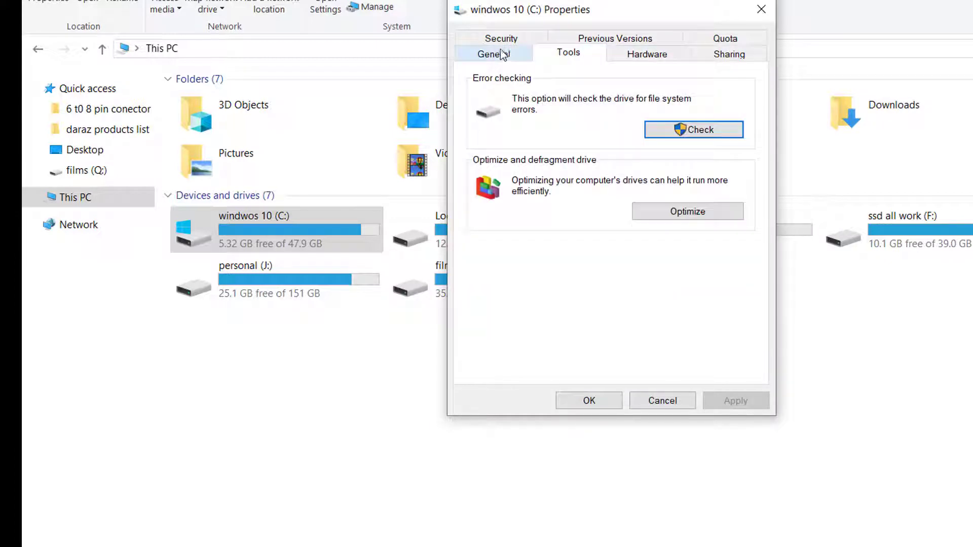
click(494, 52)
click(605, 401)
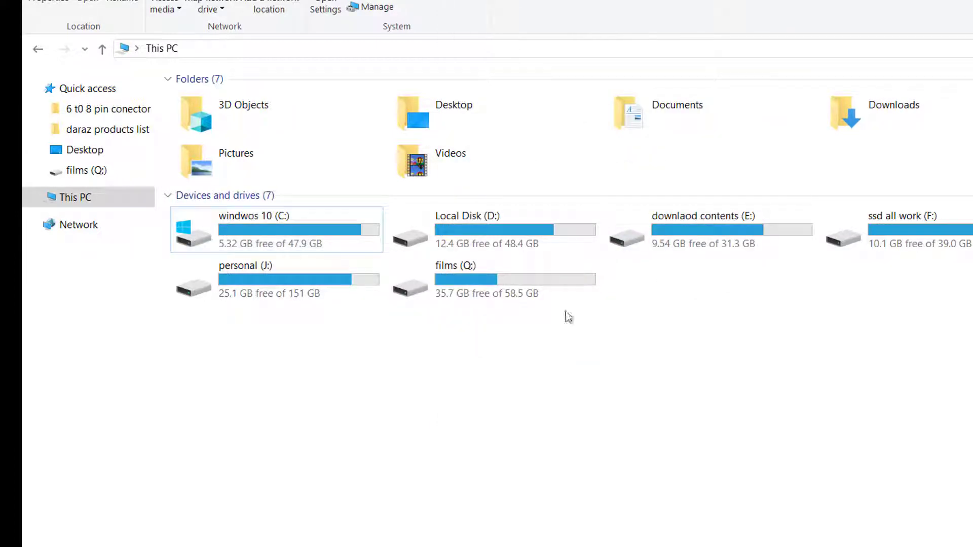
Point out the D:, E:, F:, G:, J: and Q: drives one by one in This PC, and close the window.
click(495, 243)
click(692, 242)
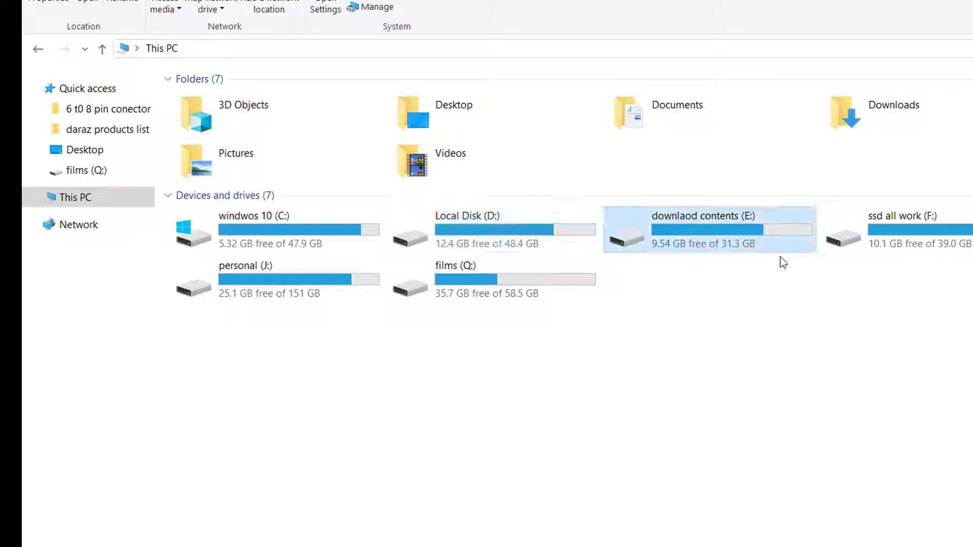
click(930, 251)
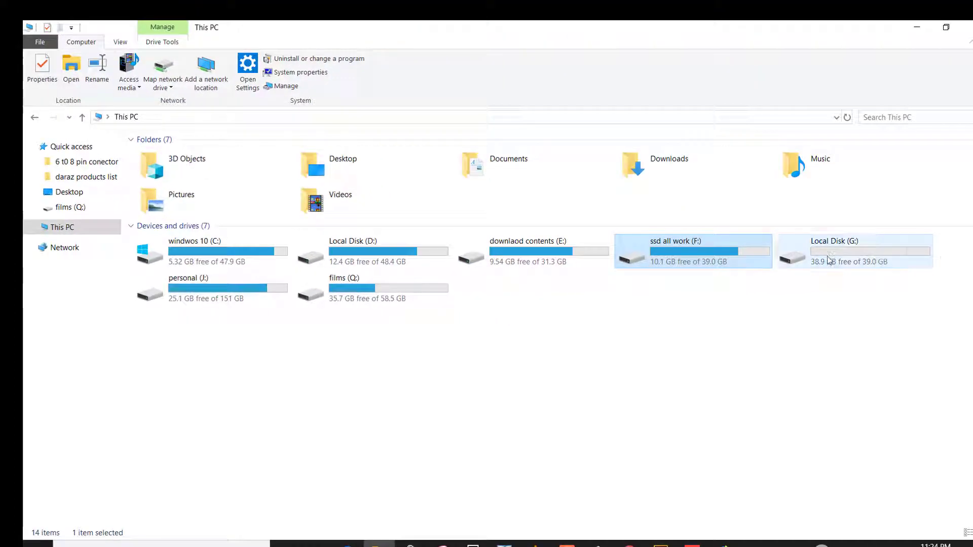
click(817, 257)
click(248, 295)
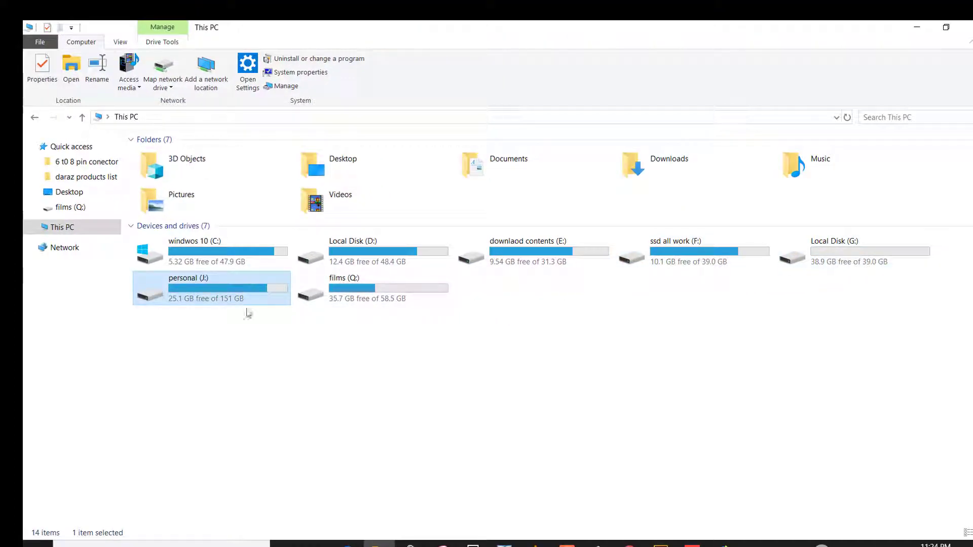
click(357, 290)
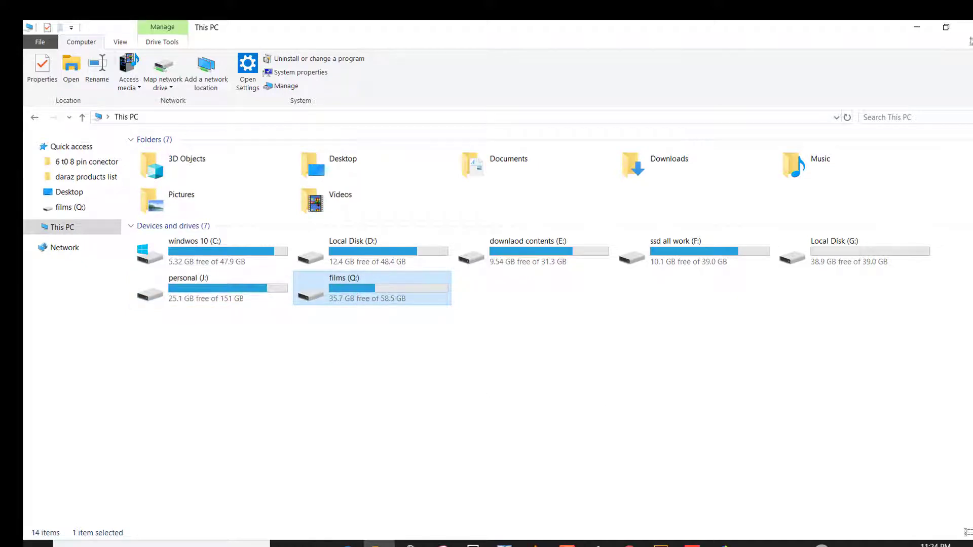
click(967, 27)
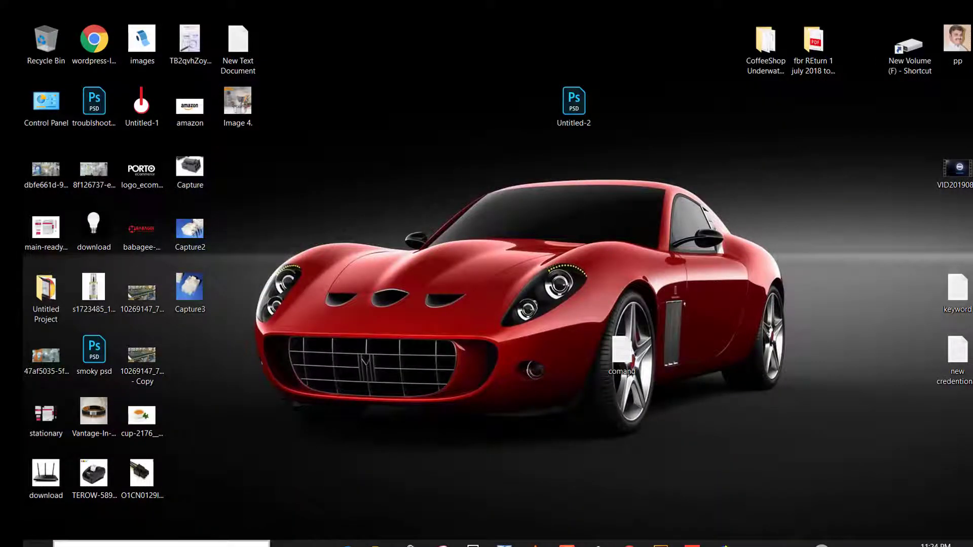
Open System Configuration by running msconfig from the Run dialog.
click(227, 538)
text(run)
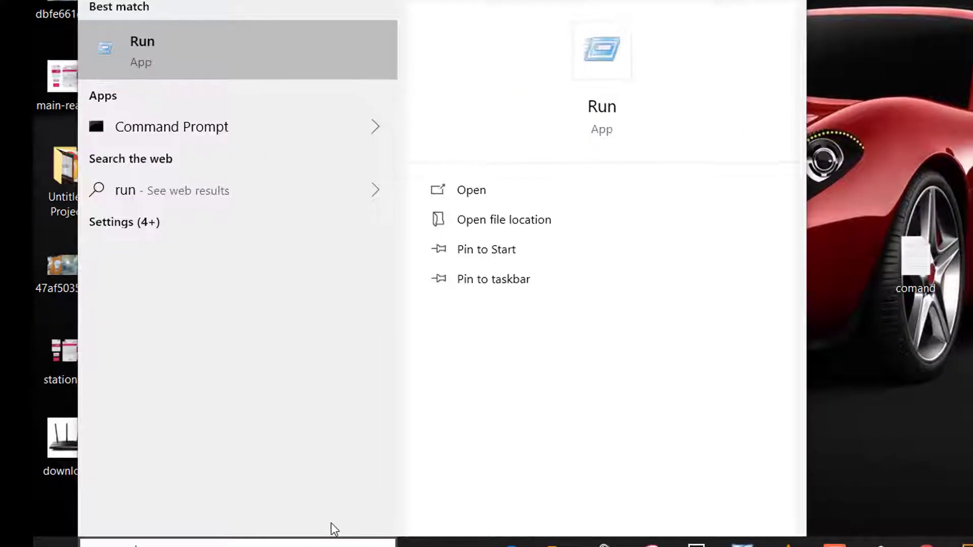
click(202, 39)
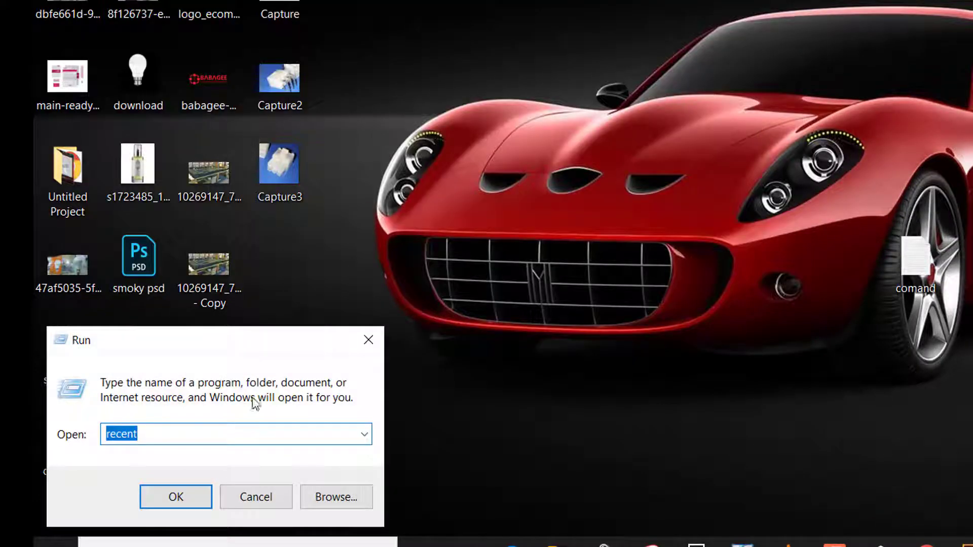
text(msconfig)
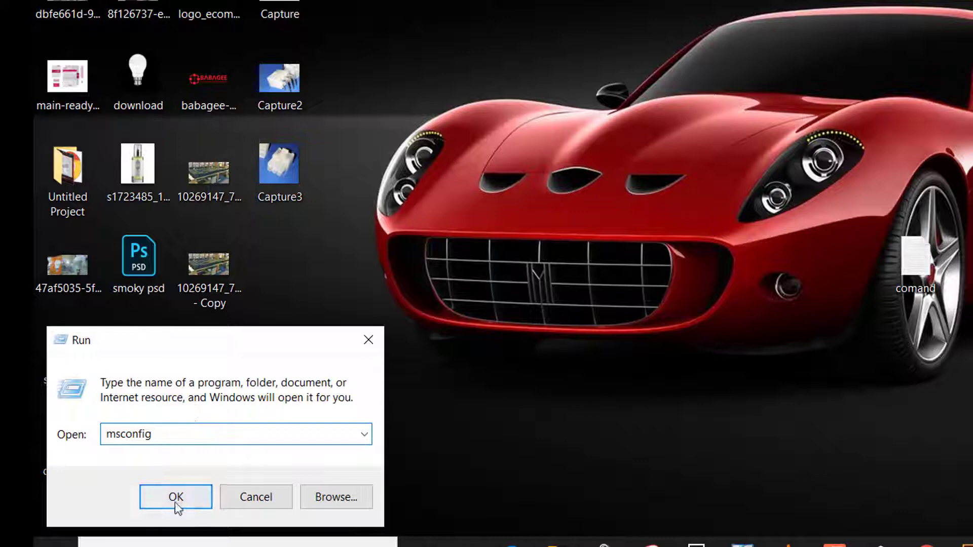
click(176, 499)
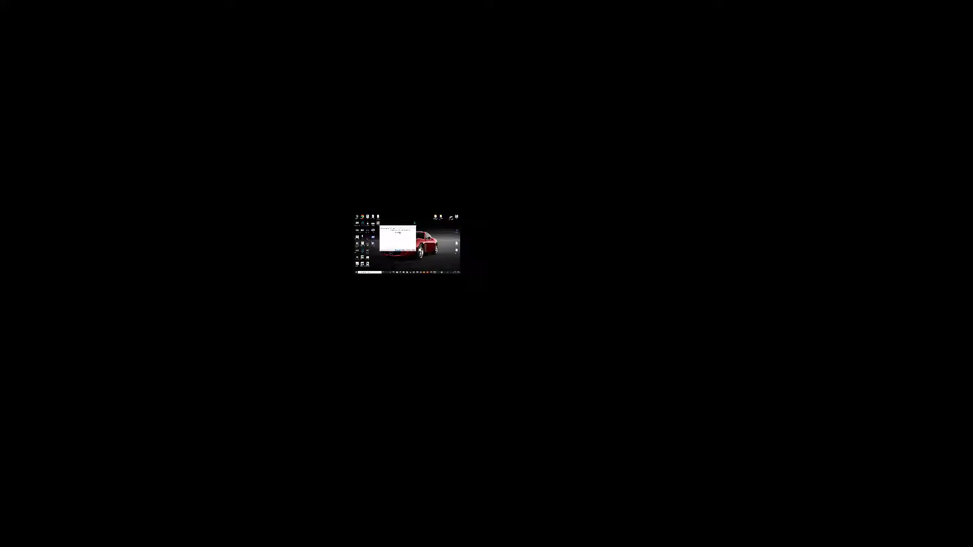
click(436, 272)
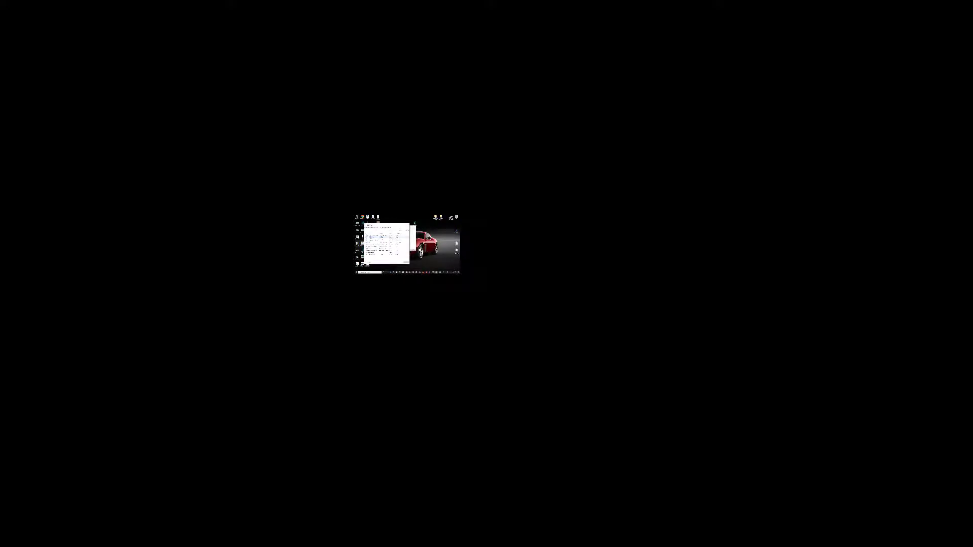